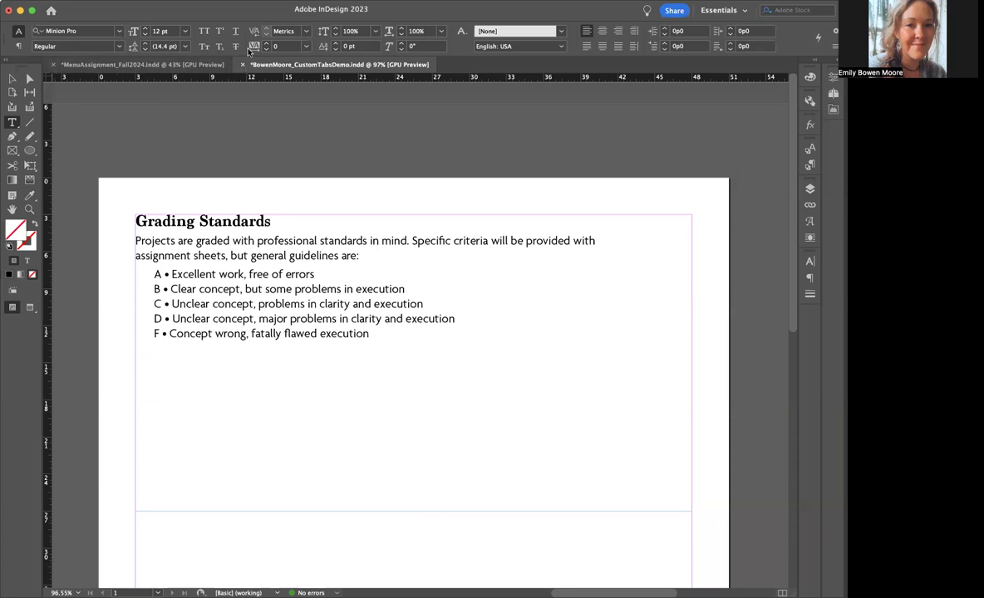
Step: Close both open documents, the custom tabs demo and MenuAssignment_Fall2024.indd
left_click(241, 64)
left_click(421, 322)
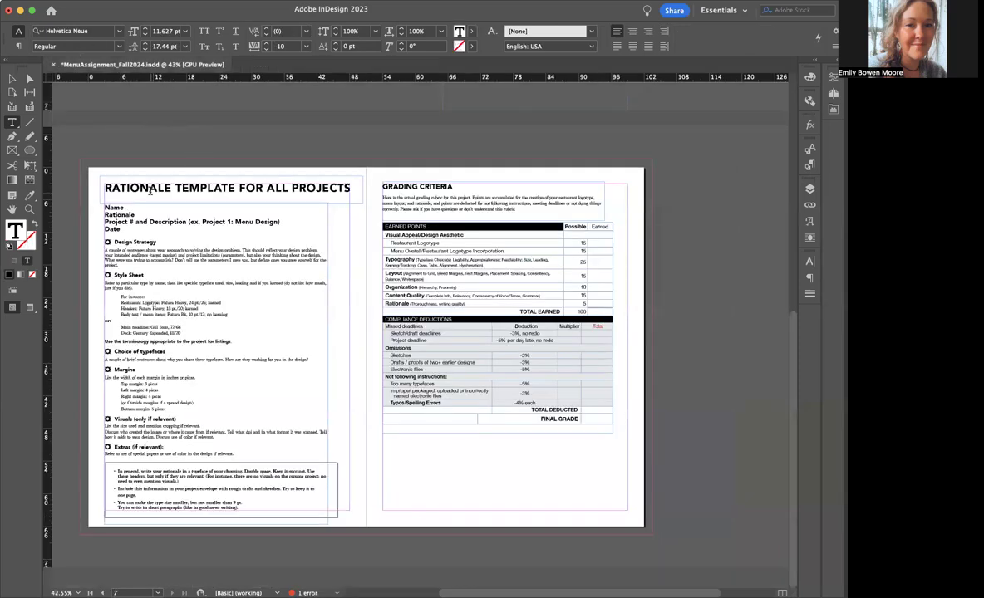
left_click(53, 64)
left_click(432, 320)
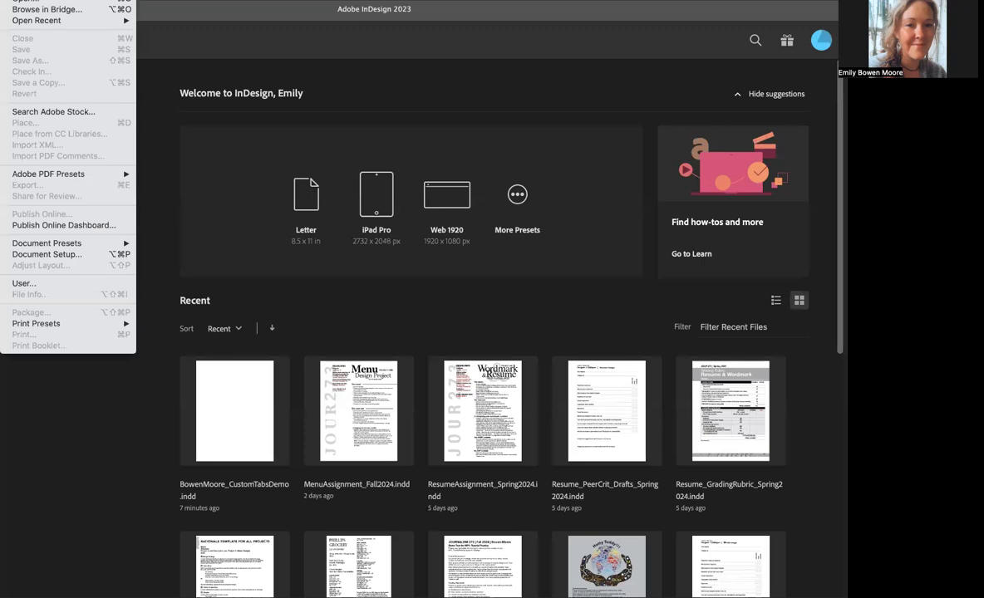
Step: Start a new print document based on the Tabloid preset
mouse_move(68, 0)
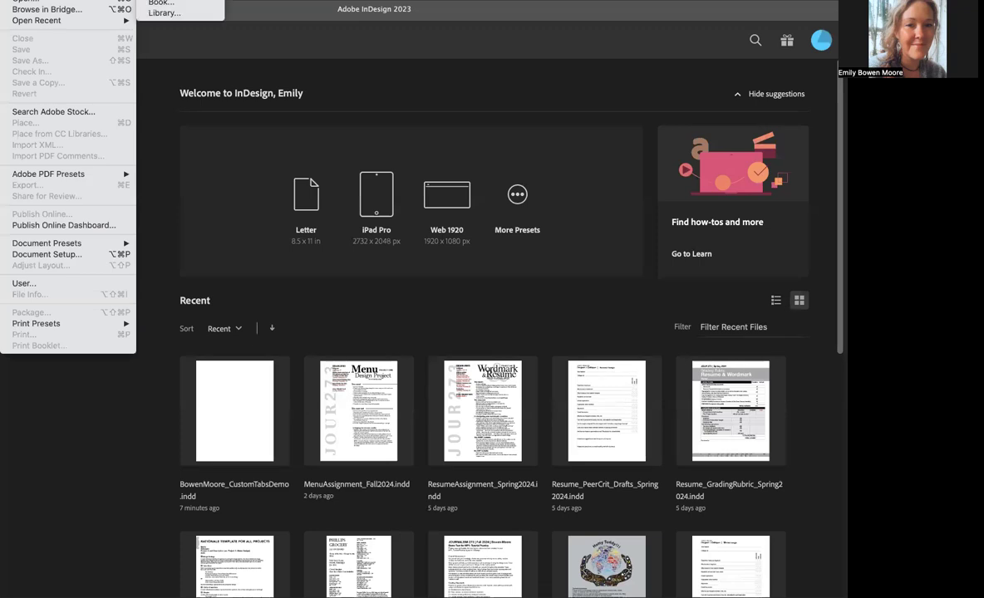
left_click(166, 0)
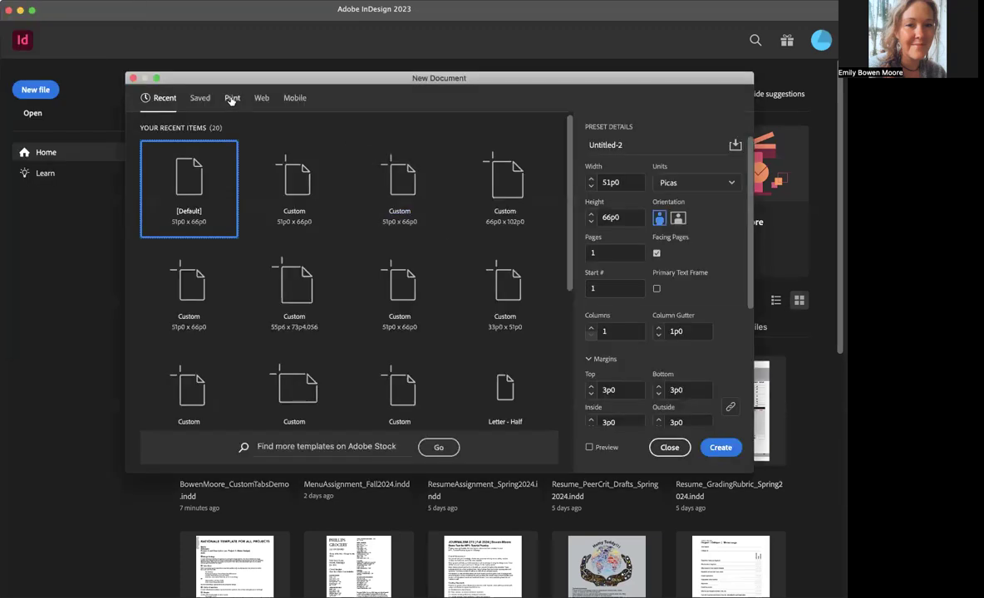
left_click(232, 98)
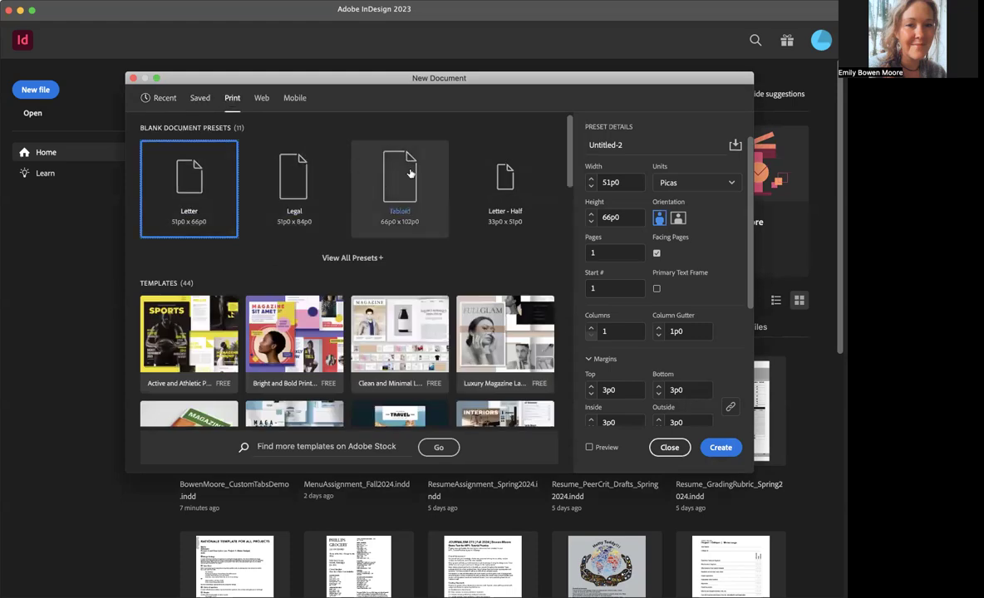
left_click(402, 222)
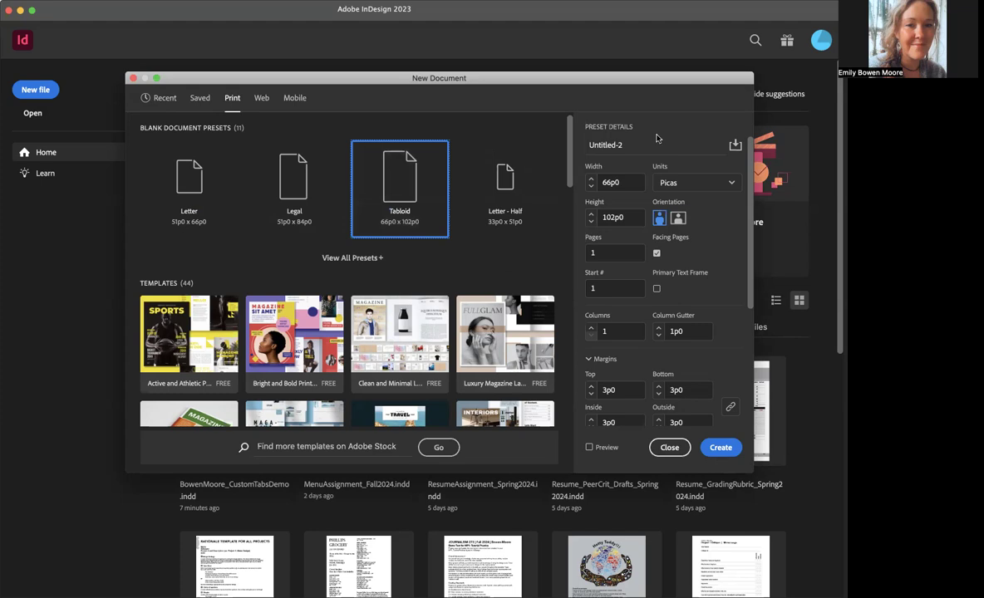
Step: Name the new document with the designer's surname followed by "_Menu Design" and set its units to inches
left_click(643, 143)
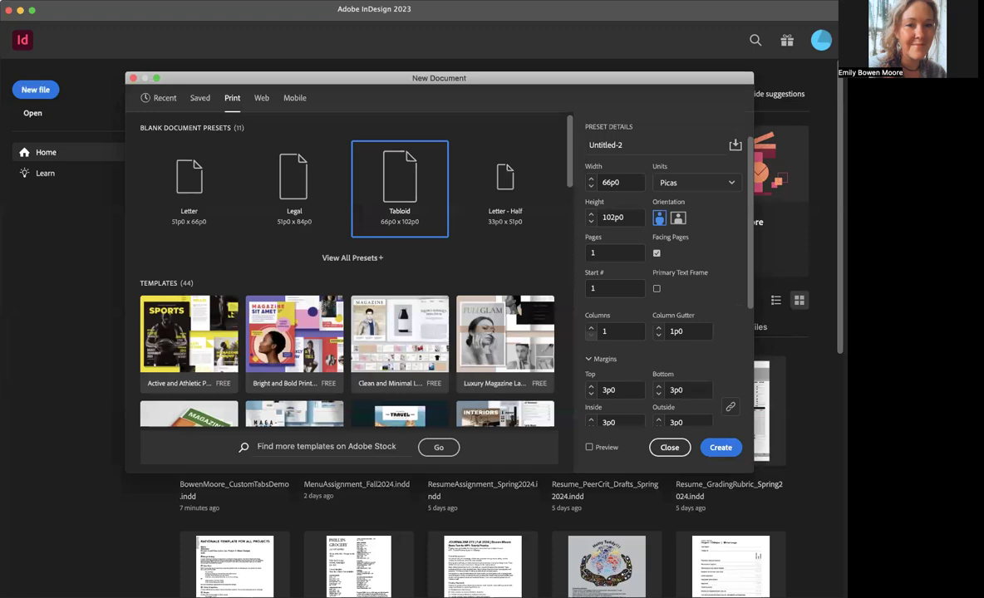
left_click(609, 144)
type("Moore_Menu Design")
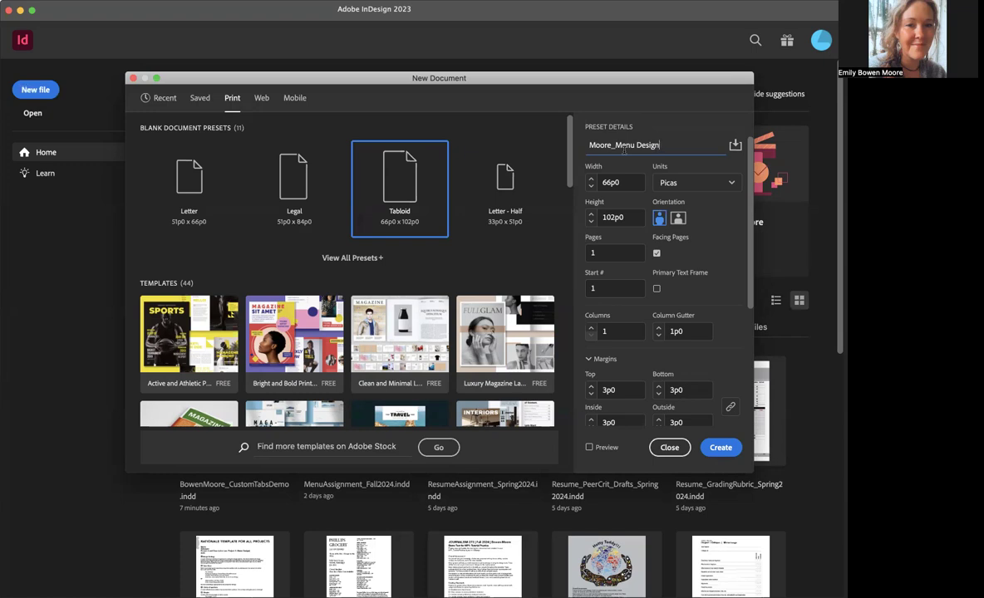
left_click(670, 183)
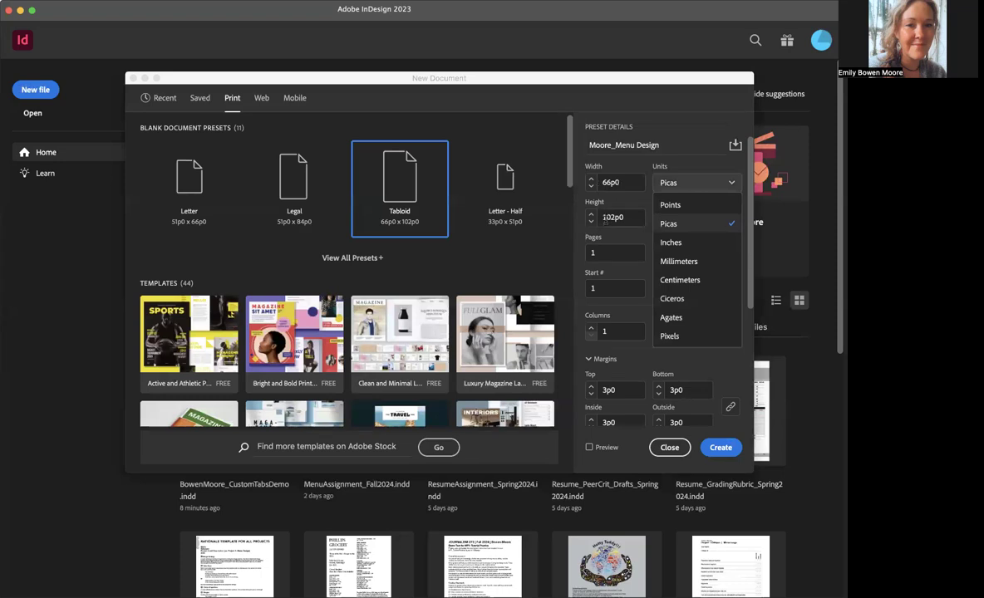
left_click(670, 242)
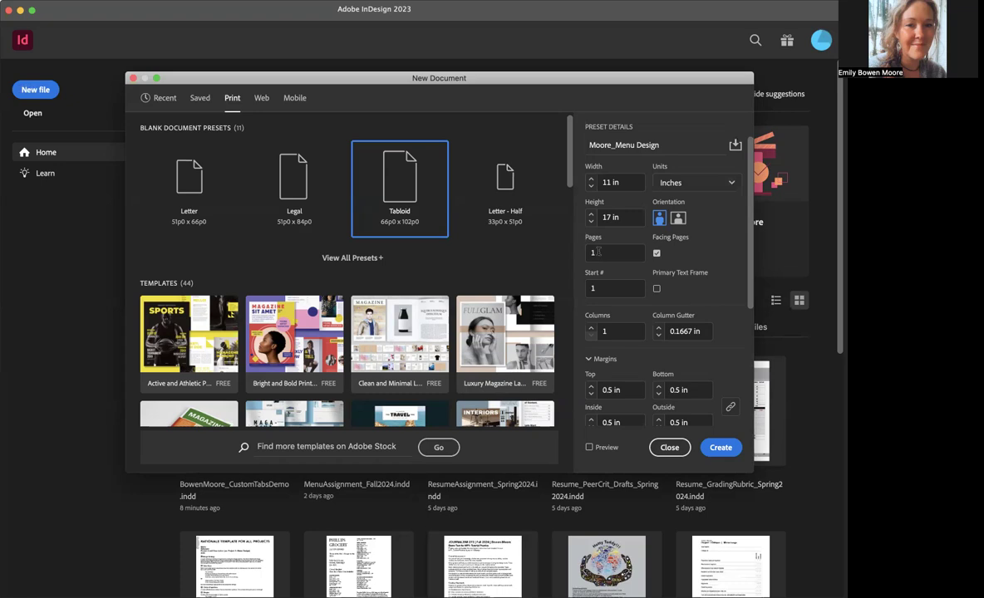
Step: Set a 0.125 in bleed on all four sides and create the document
scroll(600, 289, "down", 5)
scroll(602, 290, "up", 5)
scroll(602, 291, "down", 2)
scroll(603, 290, "up", 2)
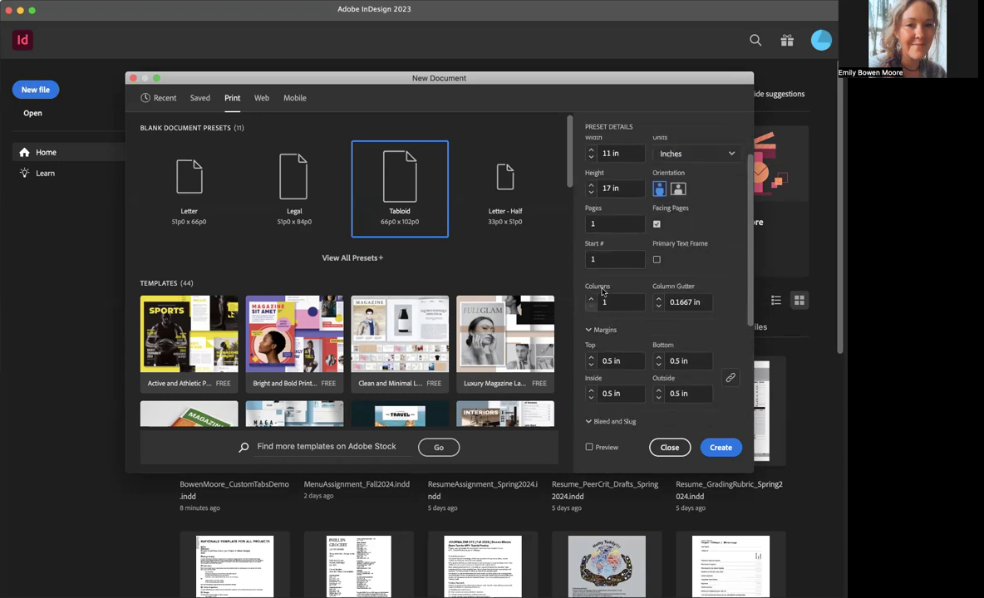
scroll(602, 287, "down", 3)
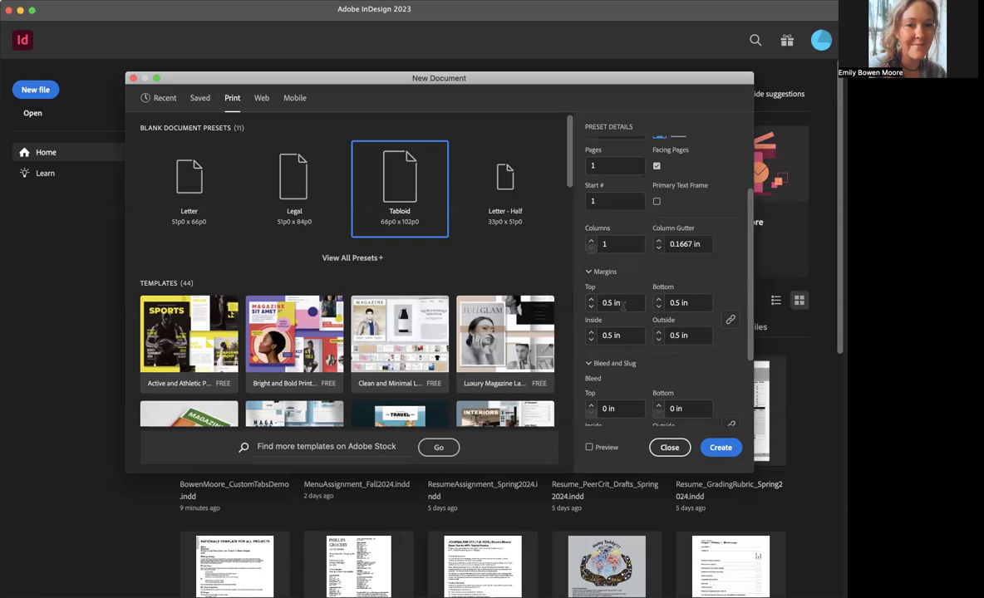
scroll(693, 309, "down", 5)
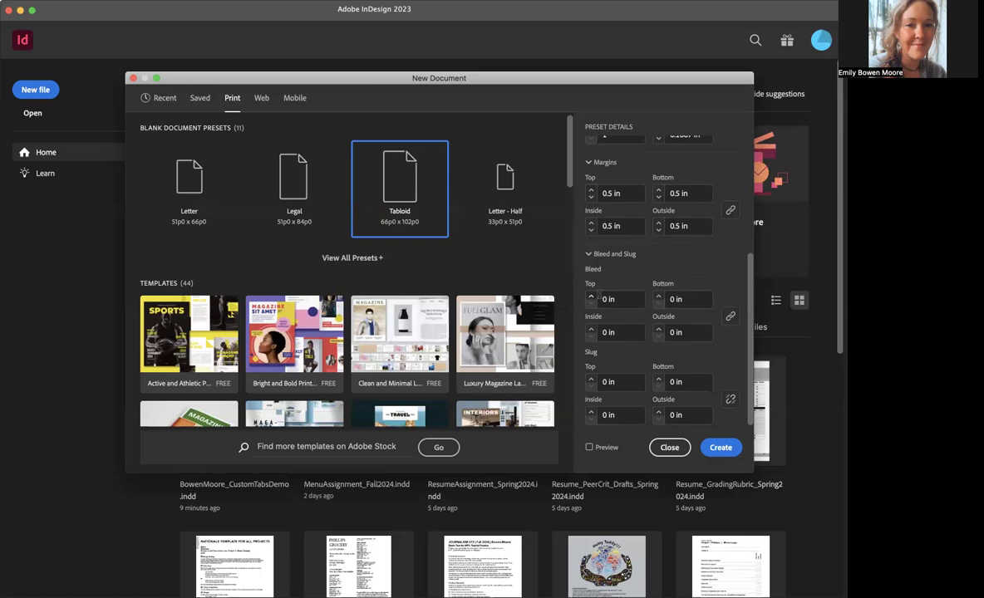
left_click(591, 297)
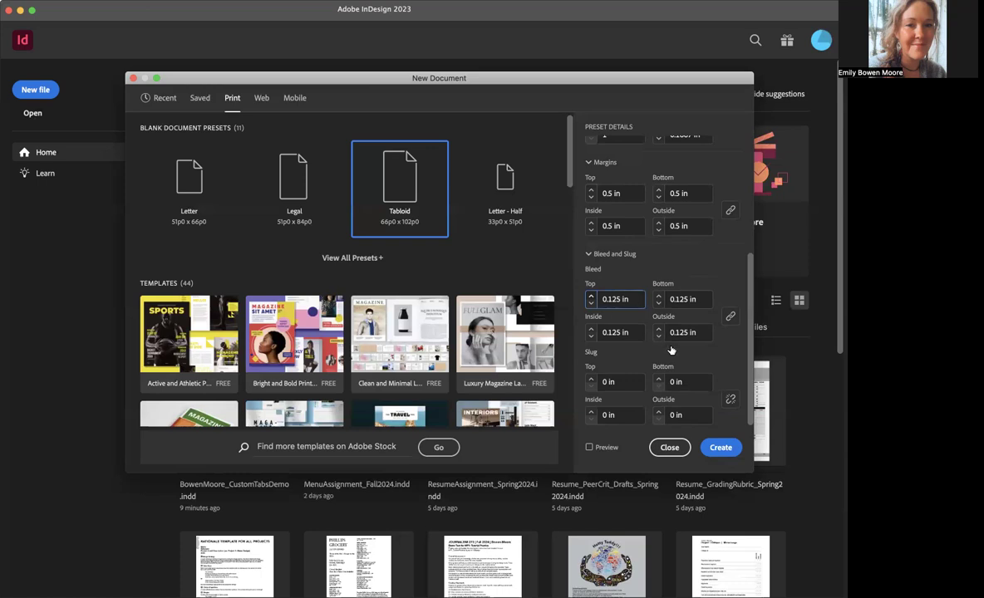
left_click(720, 449)
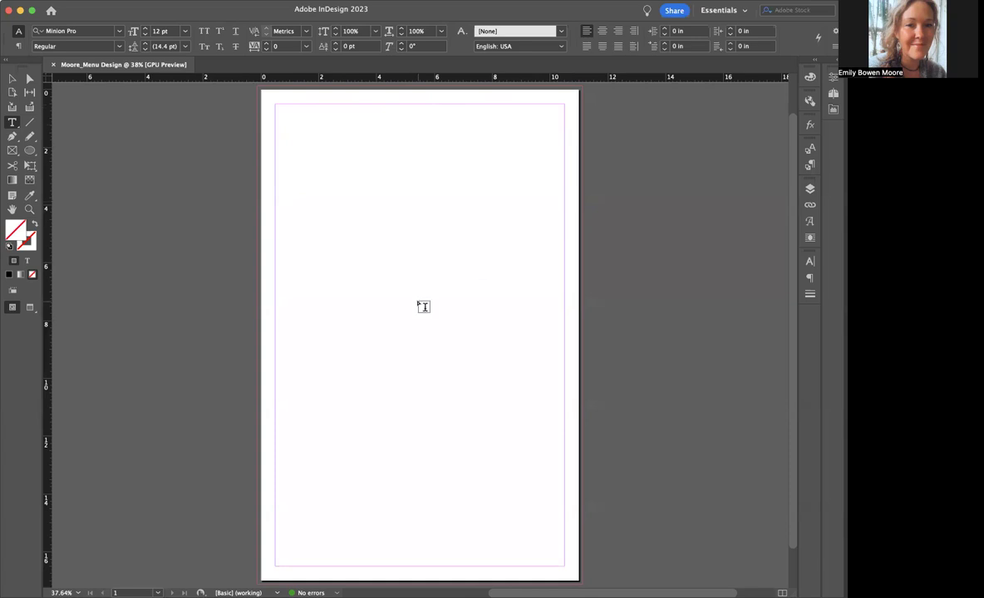
Step: Check the page size, margin and bleed settings in Document Setup and leave without changing them
left_click(12, 1)
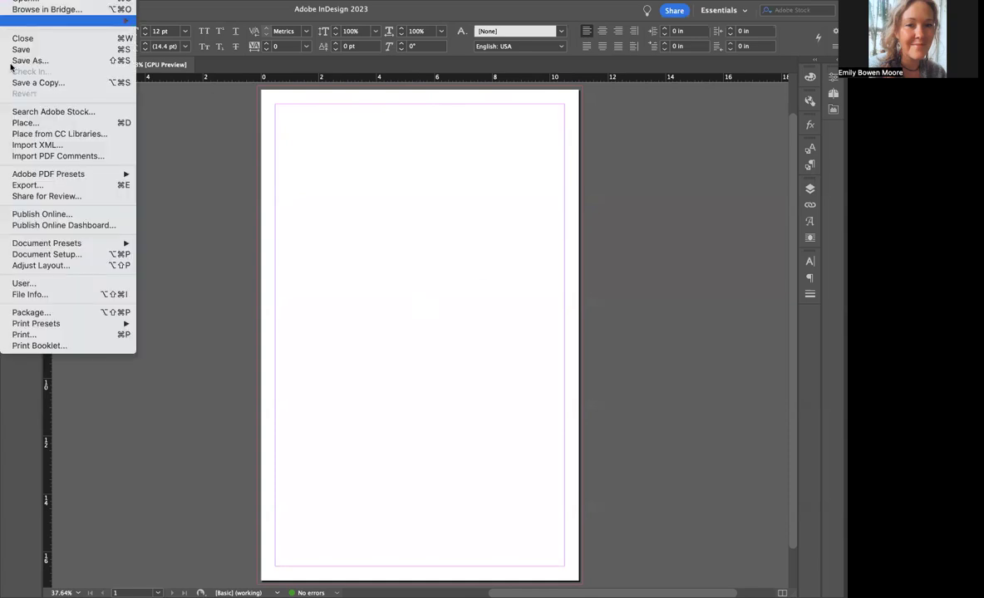
left_click(281, 245)
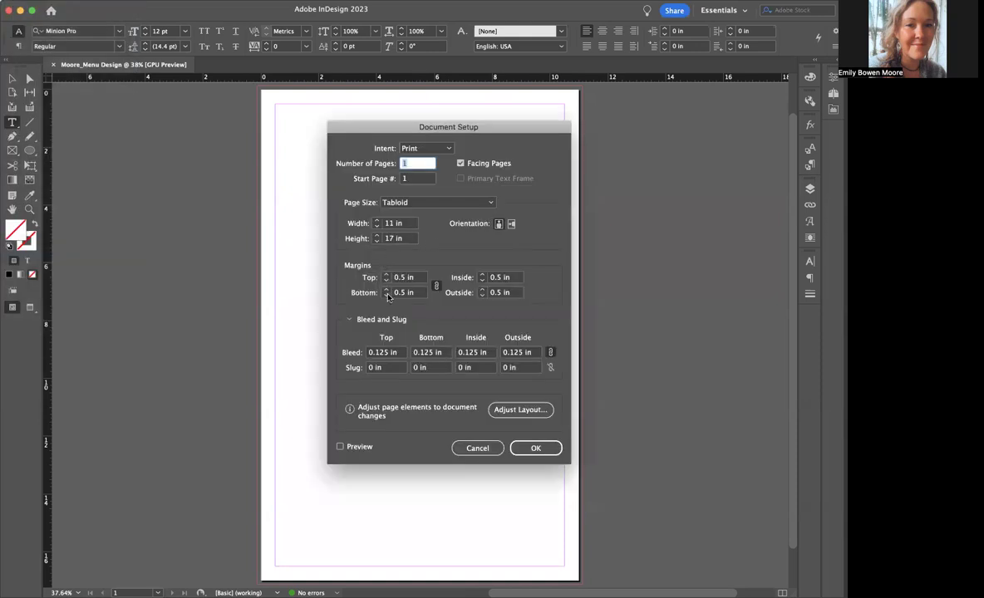
left_click(494, 447)
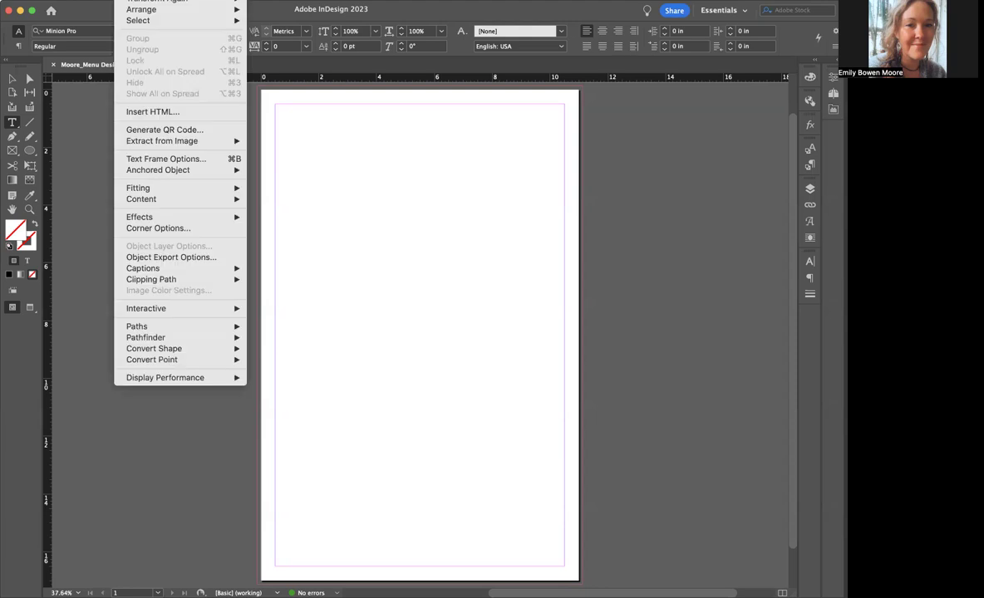
Step: Try dividing the page into two columns through the margin and column settings, and undo the change
mouse_move(62, 0)
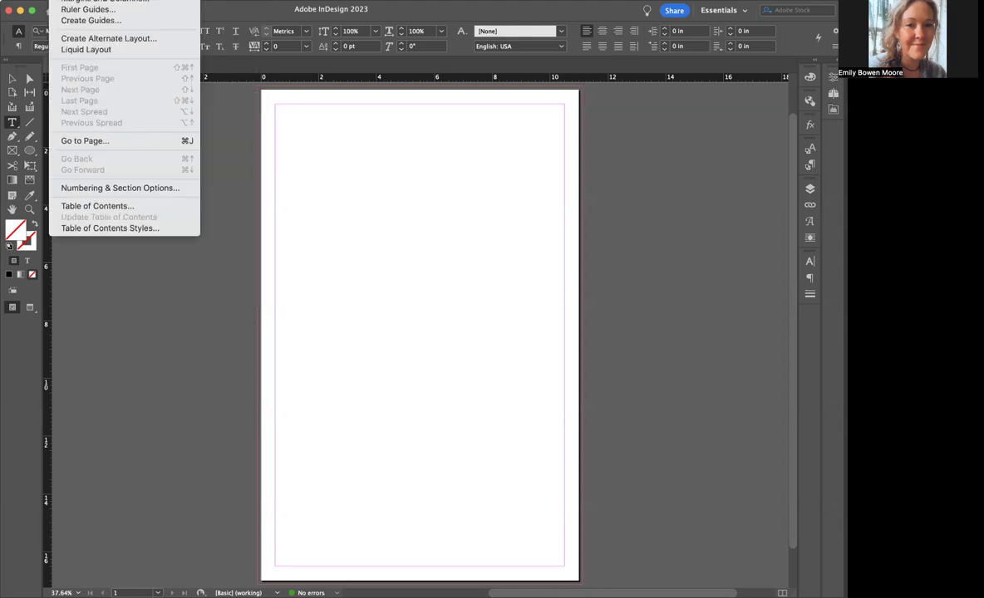
left_click(115, 3)
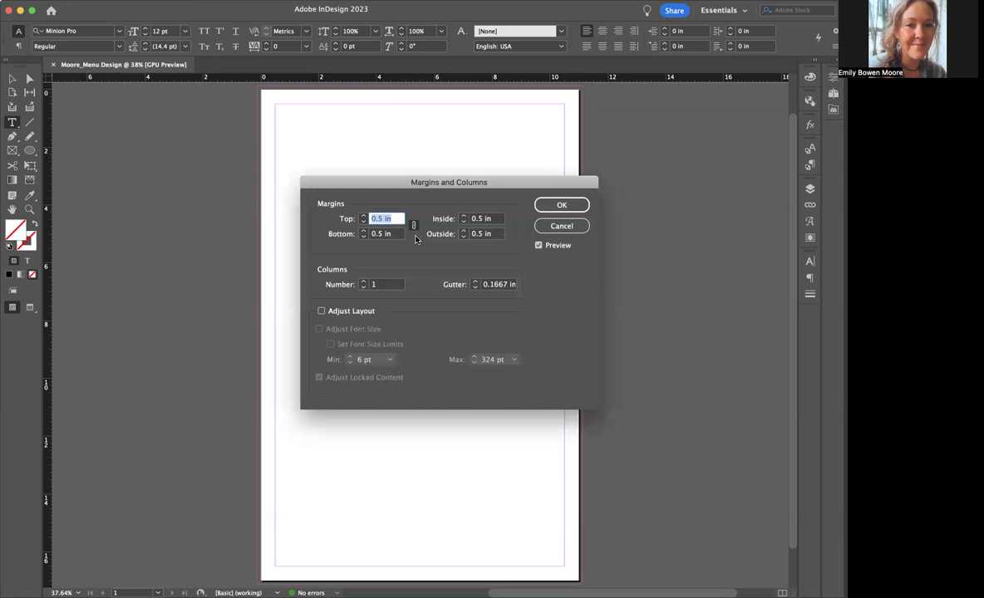
left_click(362, 282)
left_click(363, 282)
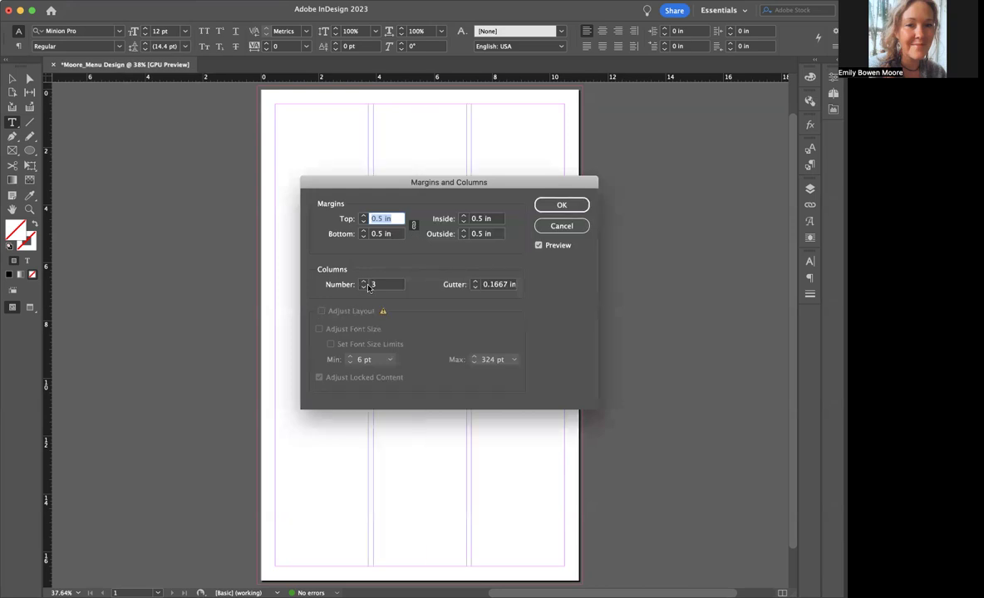
left_click_drag(439, 183, 734, 146)
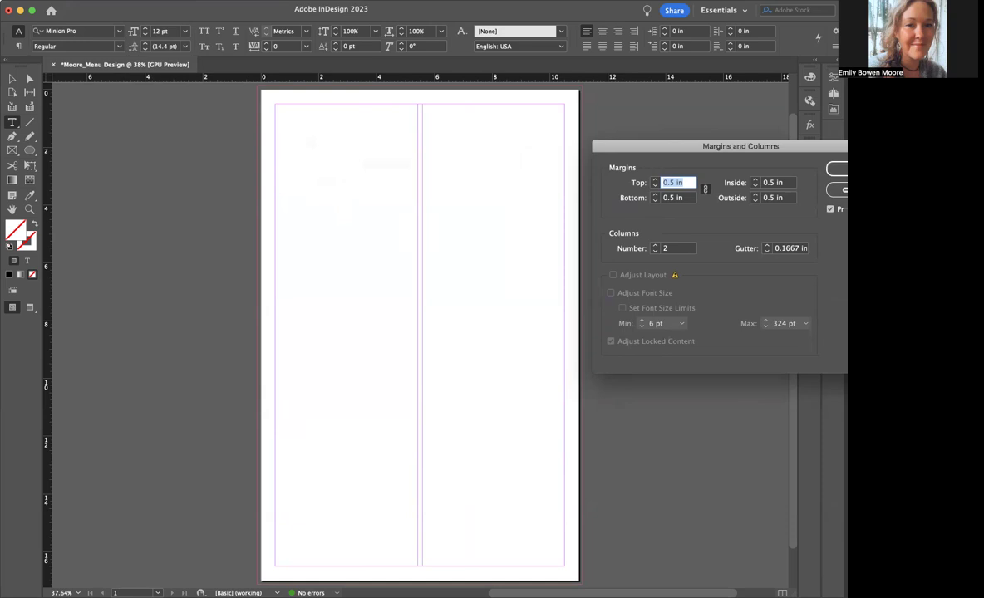
key("Return")
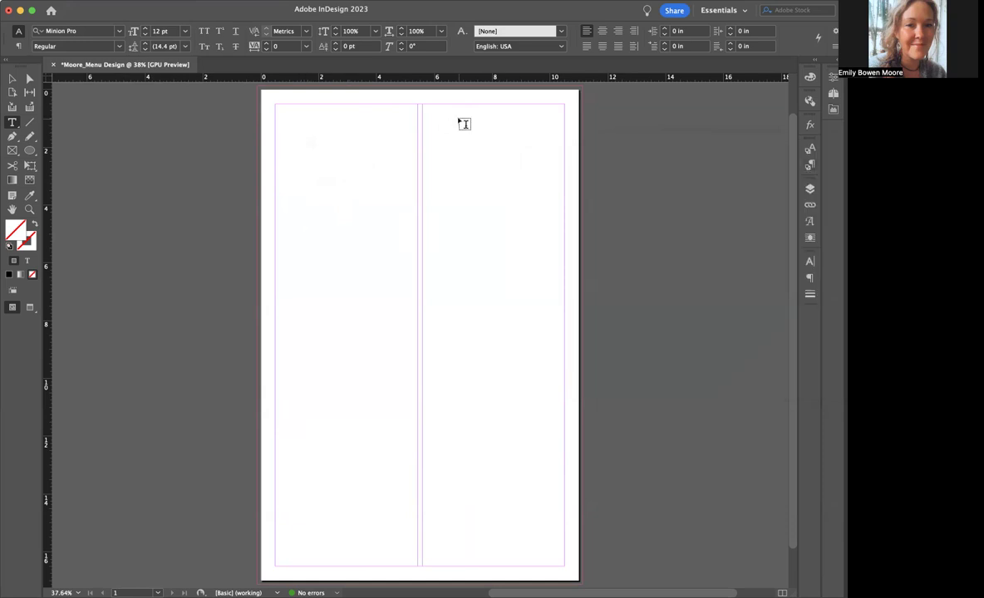
key("super+z")
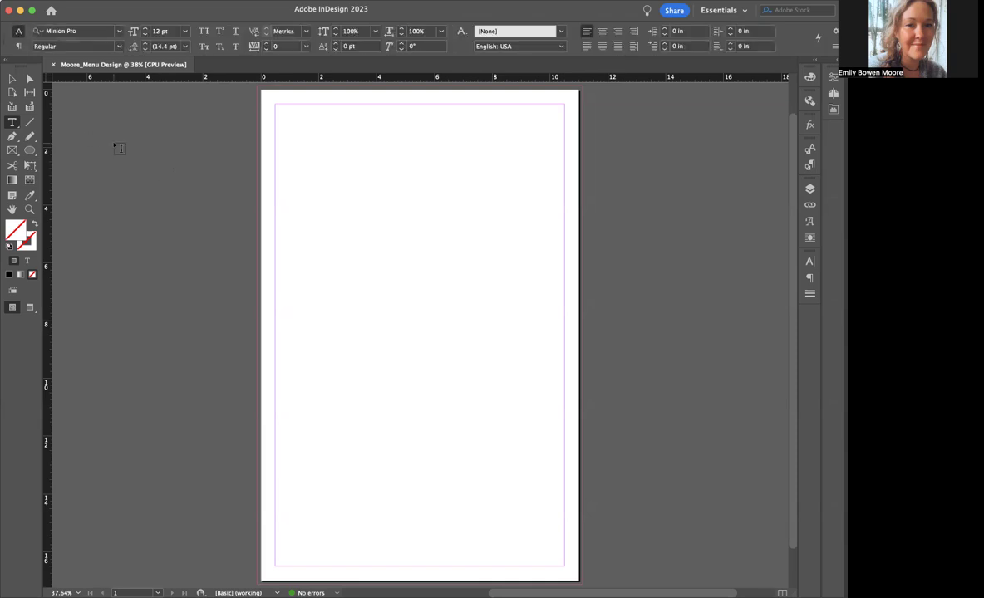
Step: Draw a horizontal line about 8 in long from the left bleed edge near the page's top and set its stroke to 3 pt
left_click(29, 122)
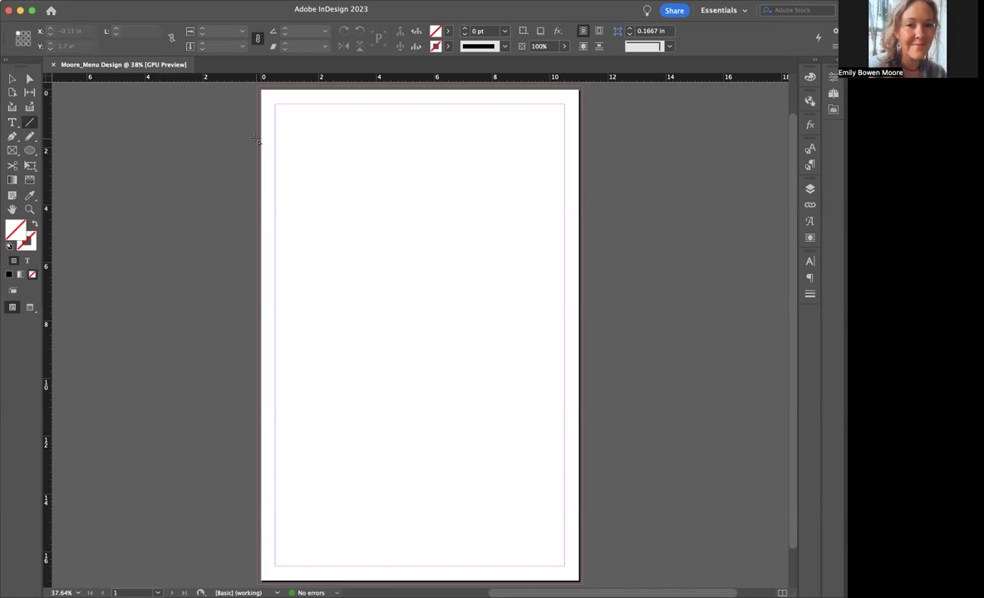
mouse_move(259, 141)
left_mouse_down()
mouse_move(523, 143)
mouse_move(397, 143)
mouse_move(488, 143)
left_mouse_up()
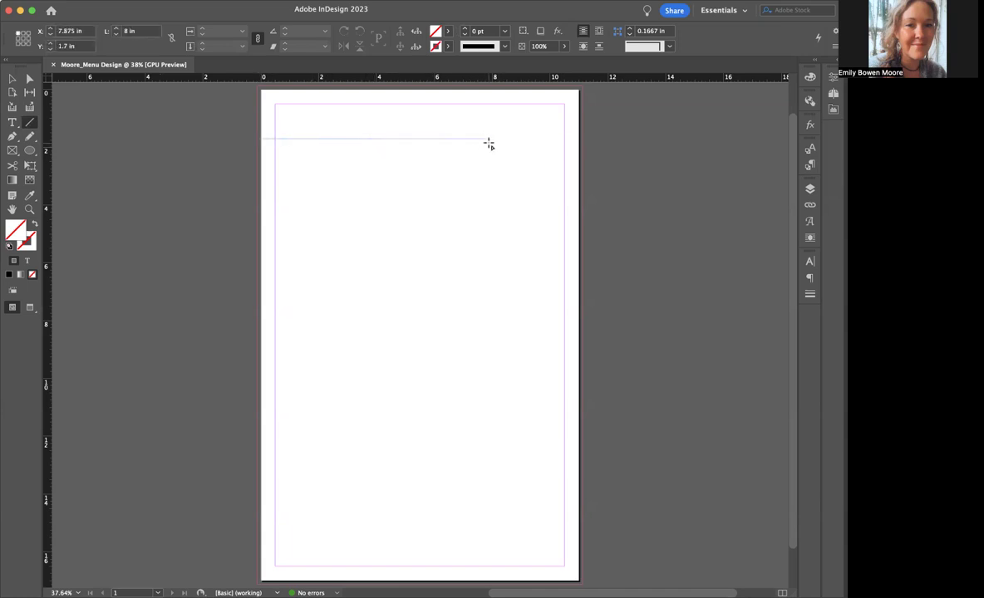
left_click(464, 28)
left_click(464, 28)
left_click(464, 28)
left_click(465, 28)
left_click(464, 28)
left_click(465, 28)
left_click(464, 29)
left_click(465, 29)
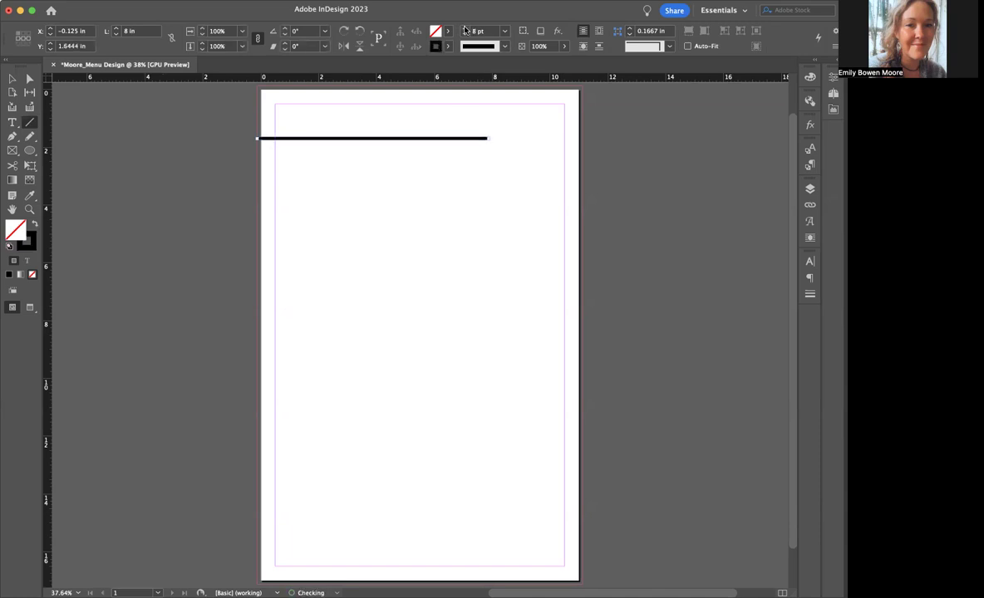
left_click(464, 28)
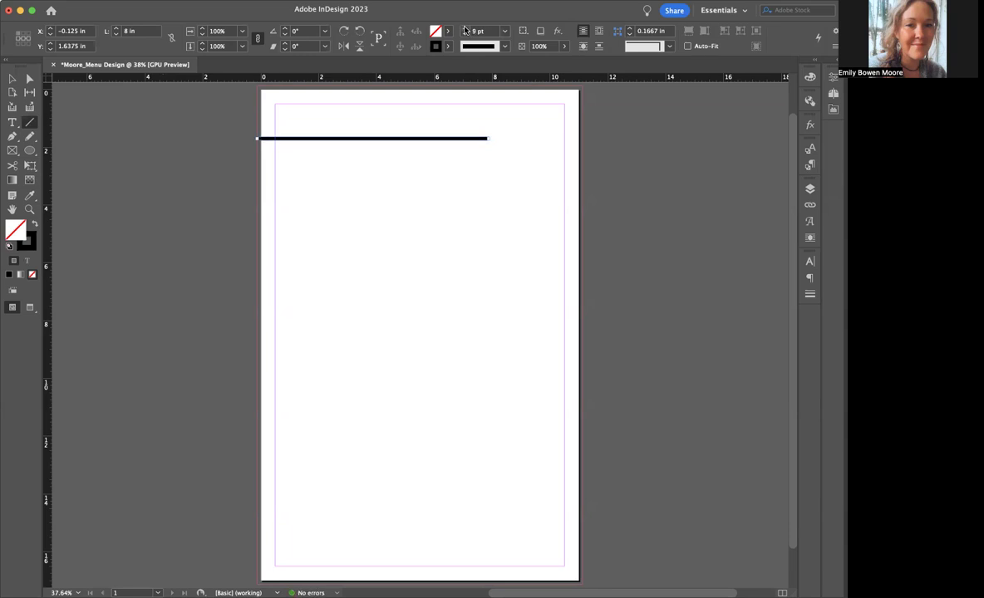
left_click(465, 28)
left_click(464, 29)
left_click(464, 33)
left_click(465, 33)
left_click(465, 33)
left_click(464, 33)
left_click(465, 33)
left_click(464, 34)
left_click(464, 33)
left_click(465, 33)
Step: Display the full stroke options and try to set the line's weight to 4
left_click(264, 2)
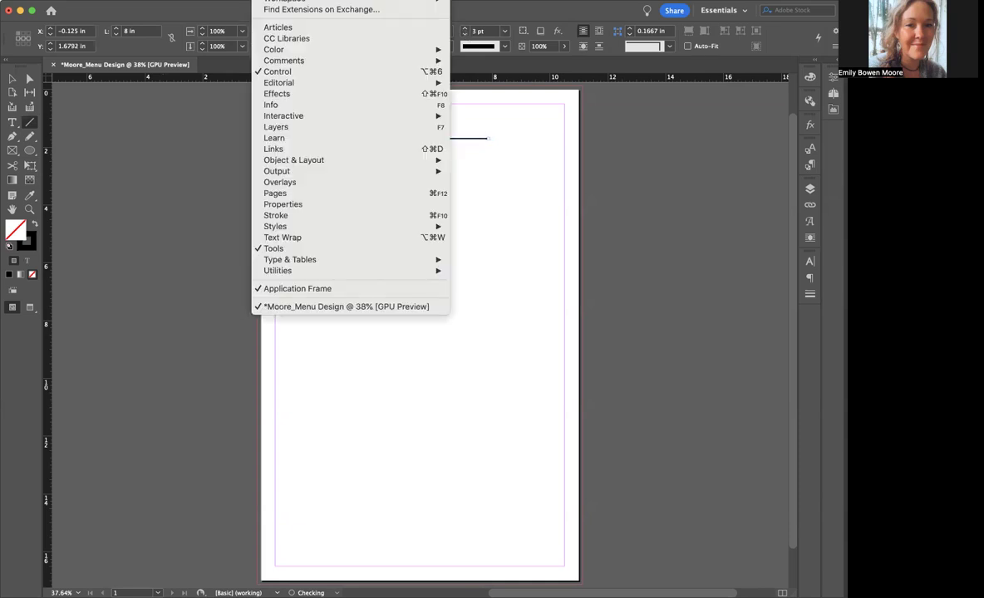
left_click(267, 216)
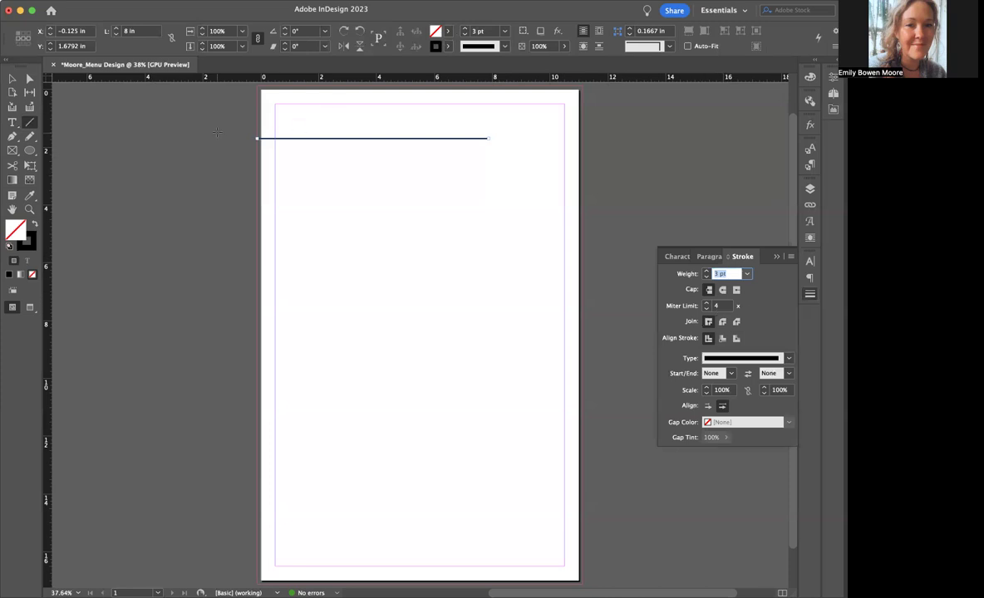
type("4")
key("Return")
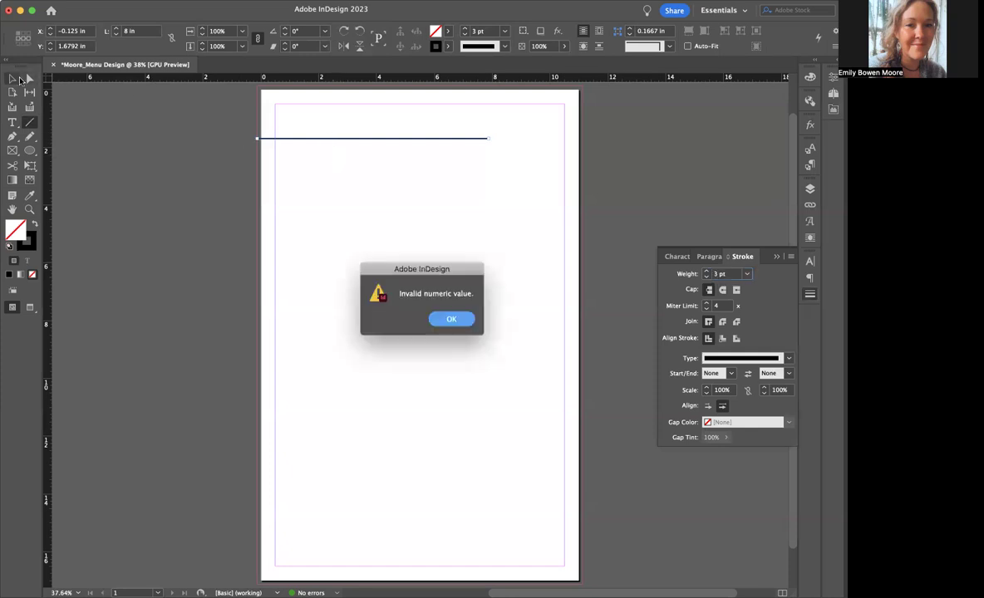
left_click(452, 320)
Step: Delete the horizontal line near the top of the page
left_click(13, 78)
left_click(355, 143)
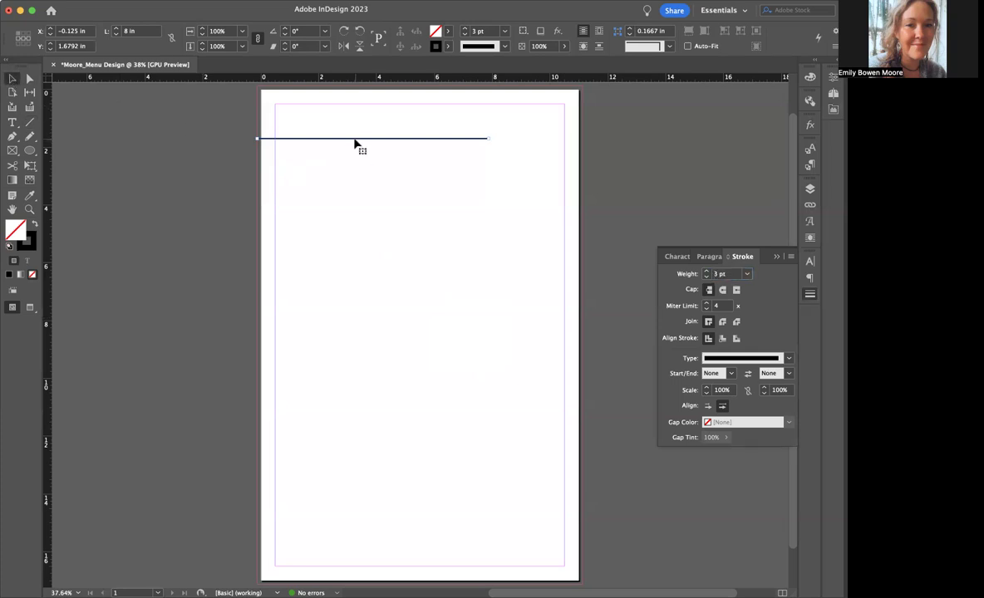
key("Delete")
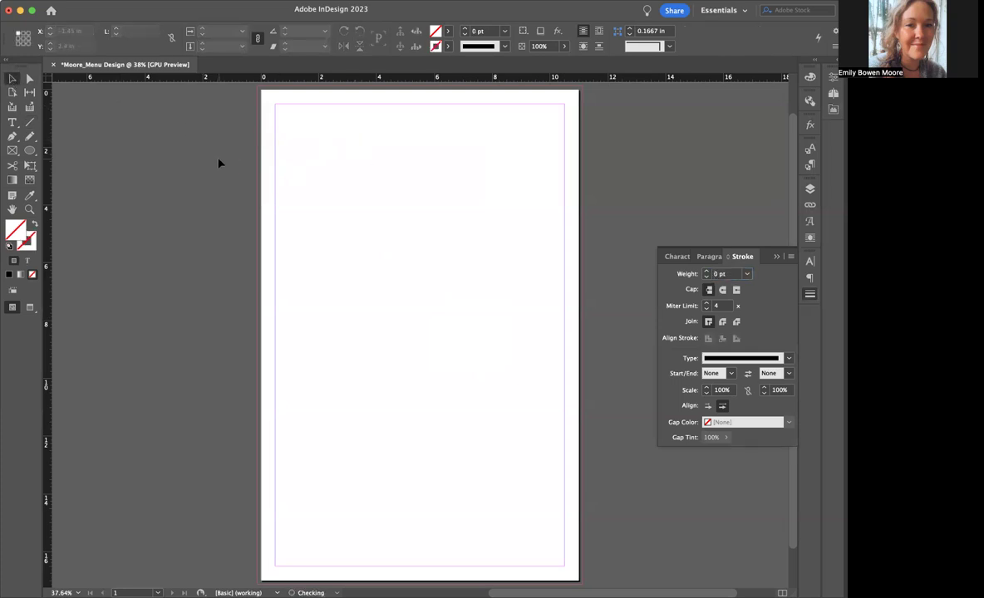